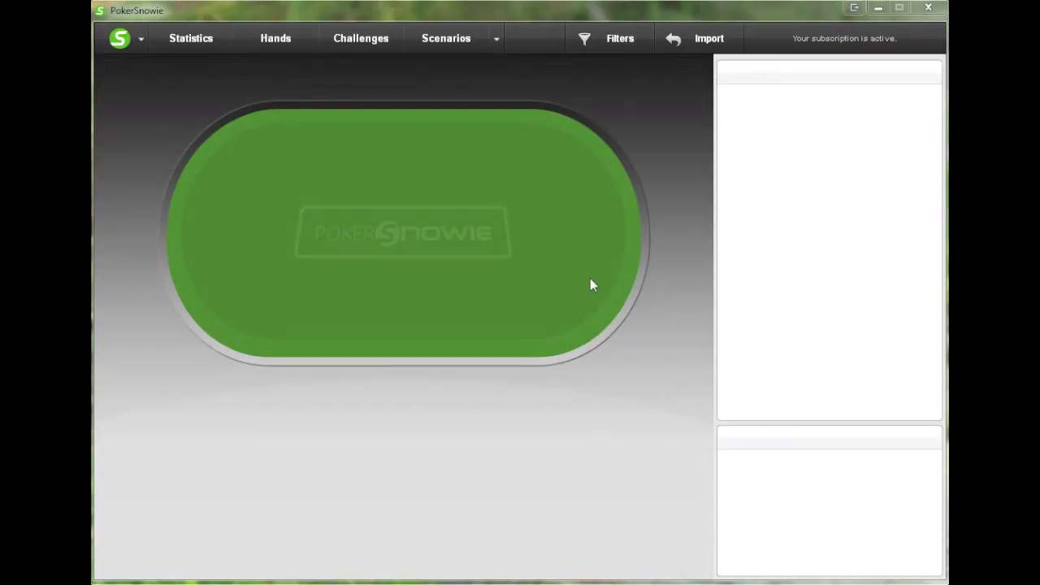
Create Scenario 1 on a six-seat table, leaving the stake at $1/$2
{"action": "left_click", "coordinate": [453, 47]}
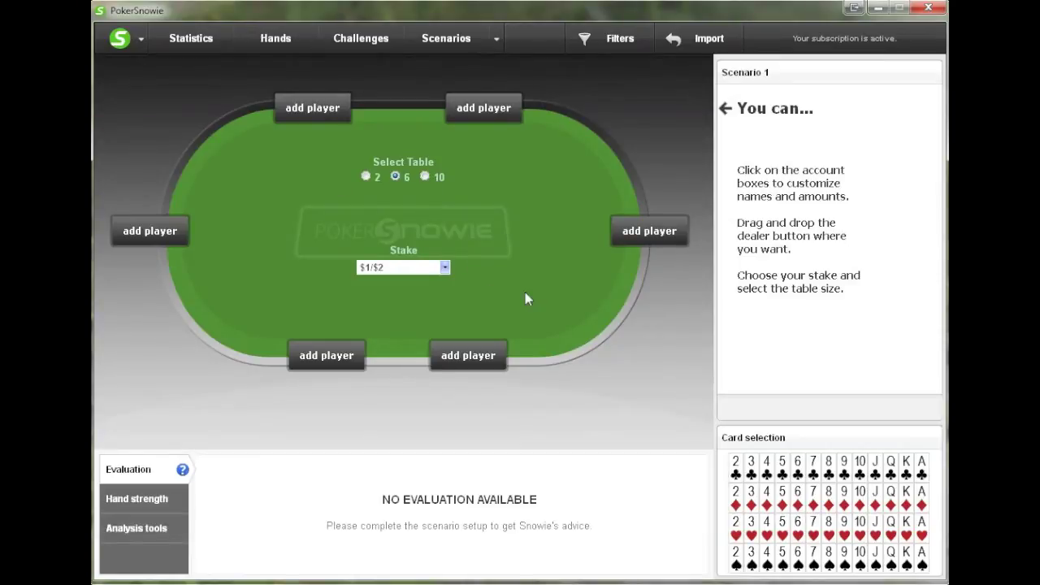
{"action": "left_click", "coordinate": [368, 179]}
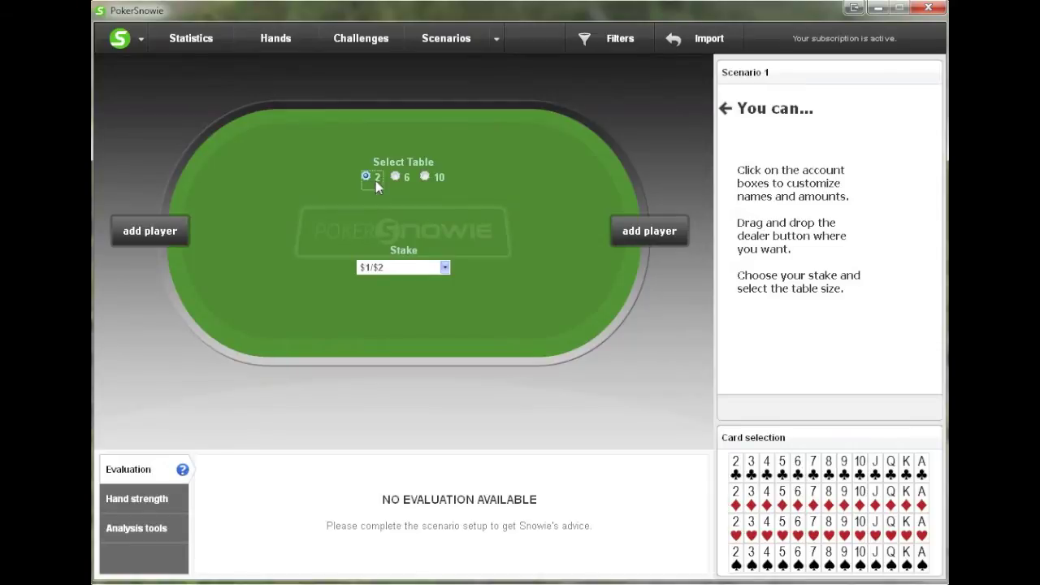
{"action": "left_click", "coordinate": [398, 179]}
{"action": "left_click", "coordinate": [425, 179]}
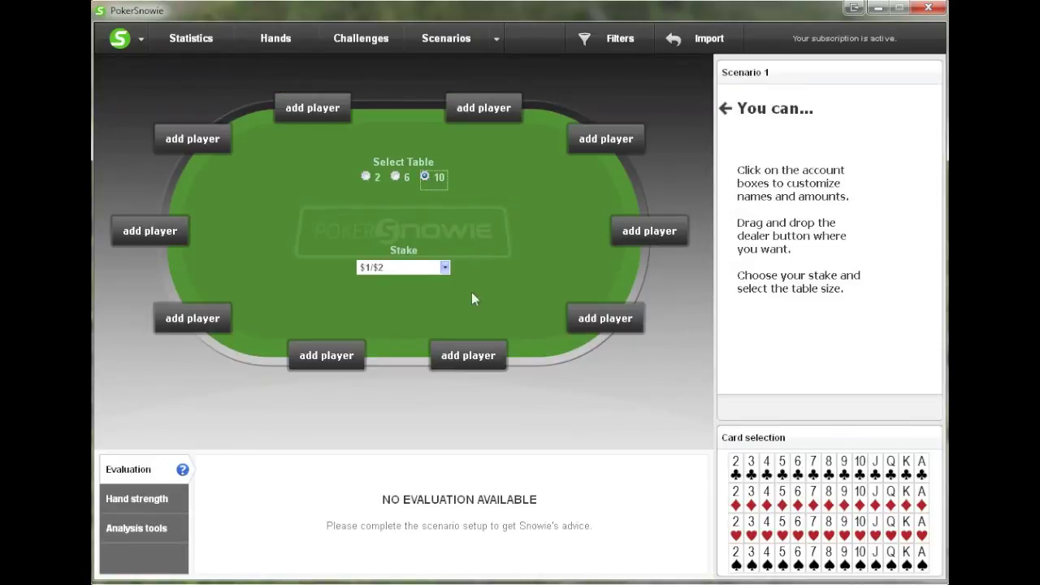
{"action": "left_click", "coordinate": [397, 179]}
{"action": "left_click", "coordinate": [444, 267]}
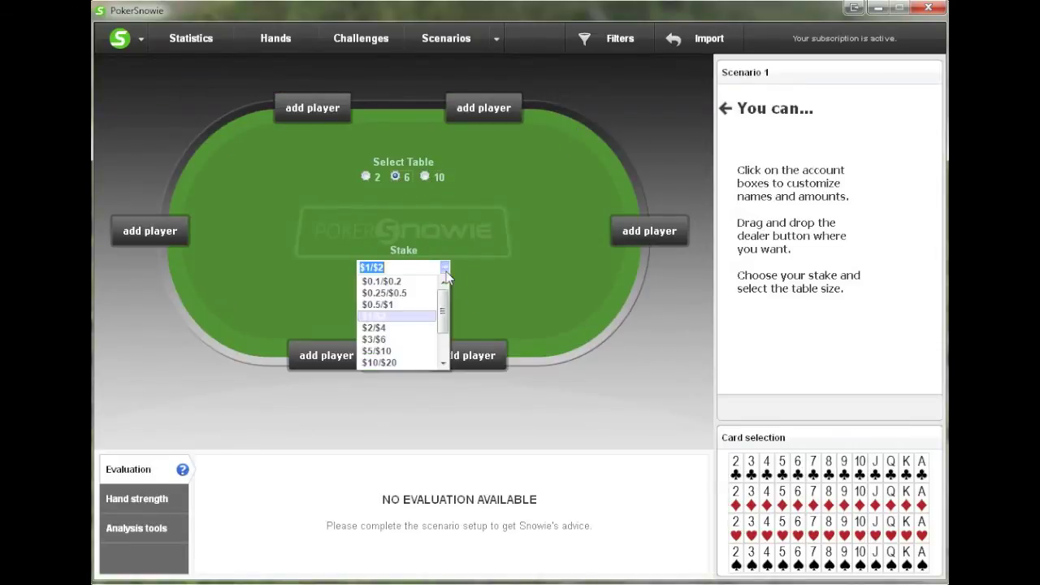
{"action": "mouse_move", "coordinate": [444, 304]}
{"action": "left_mouse_down"}
{"action": "mouse_move", "coordinate": [445, 337]}
{"action": "mouse_move", "coordinate": [446, 294]}
{"action": "left_mouse_up"}
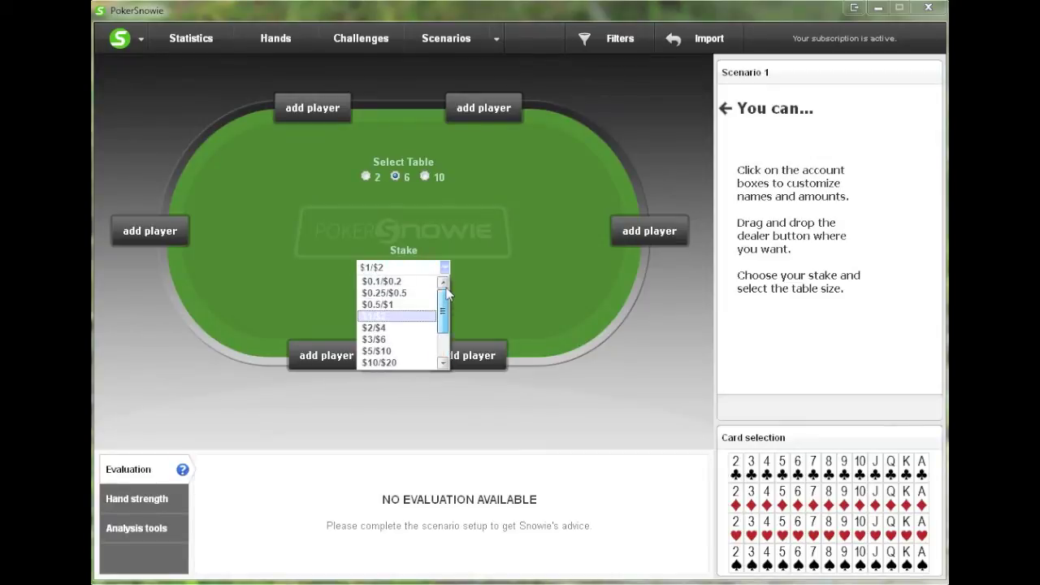
{"action": "left_click", "coordinate": [447, 228]}
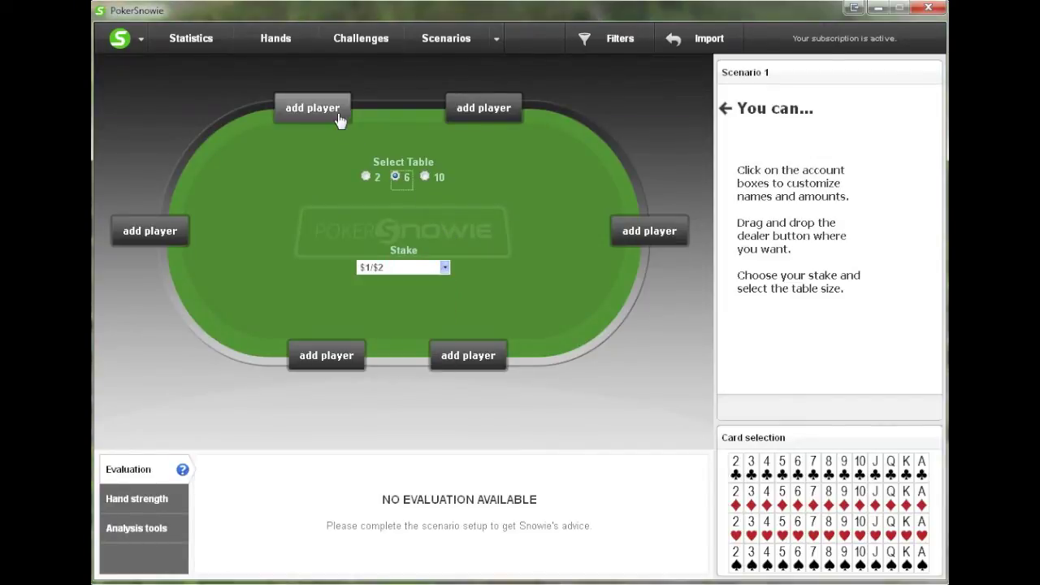
Seat players in all six seats with $200 stacks and move the dealer button to Player4
{"action": "left_click", "coordinate": [312, 107]}
{"action": "left_click", "coordinate": [149, 231]}
{"action": "left_click", "coordinate": [326, 355]}
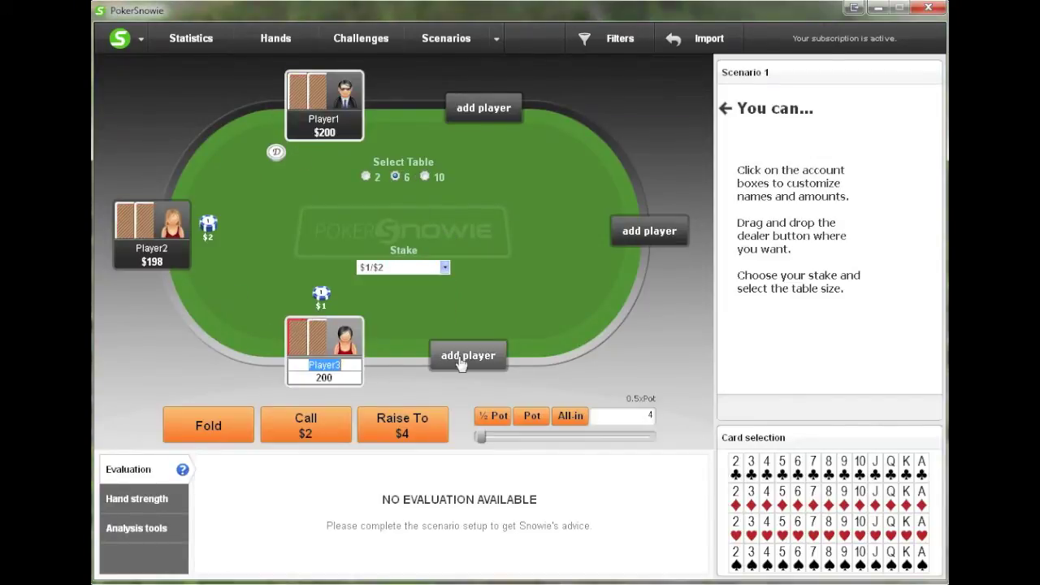
{"action": "left_click", "coordinate": [468, 355]}
{"action": "left_click", "coordinate": [647, 235]}
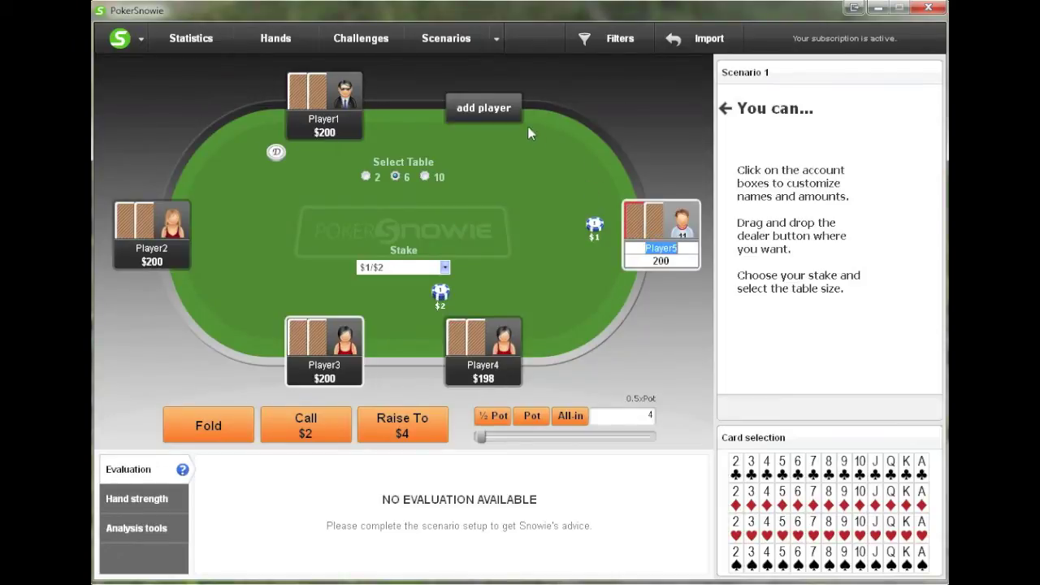
{"action": "left_click", "coordinate": [507, 114]}
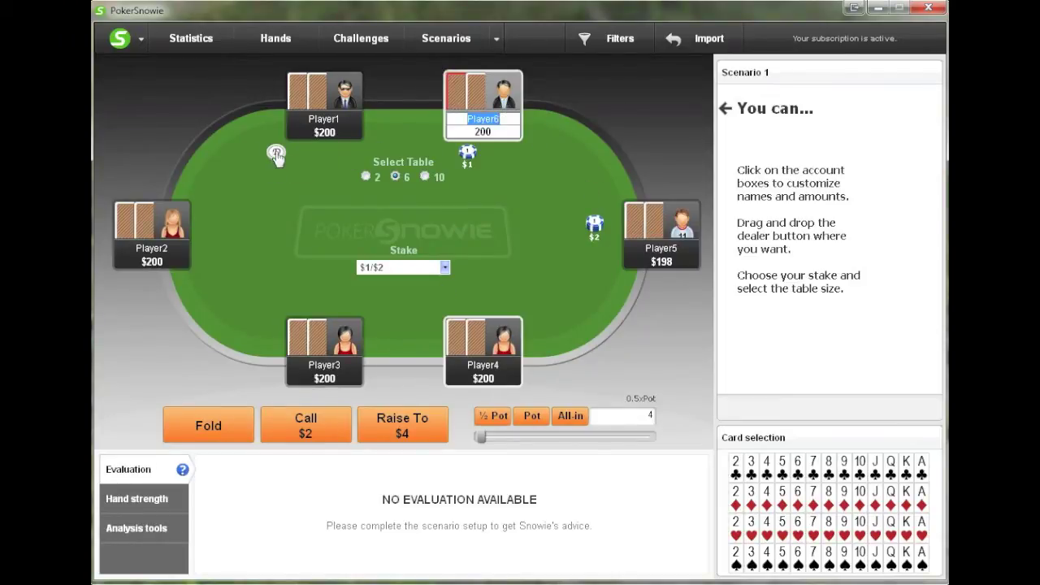
{"action": "left_click_drag", "start_coordinate": [276, 155], "coordinate": [463, 337]}
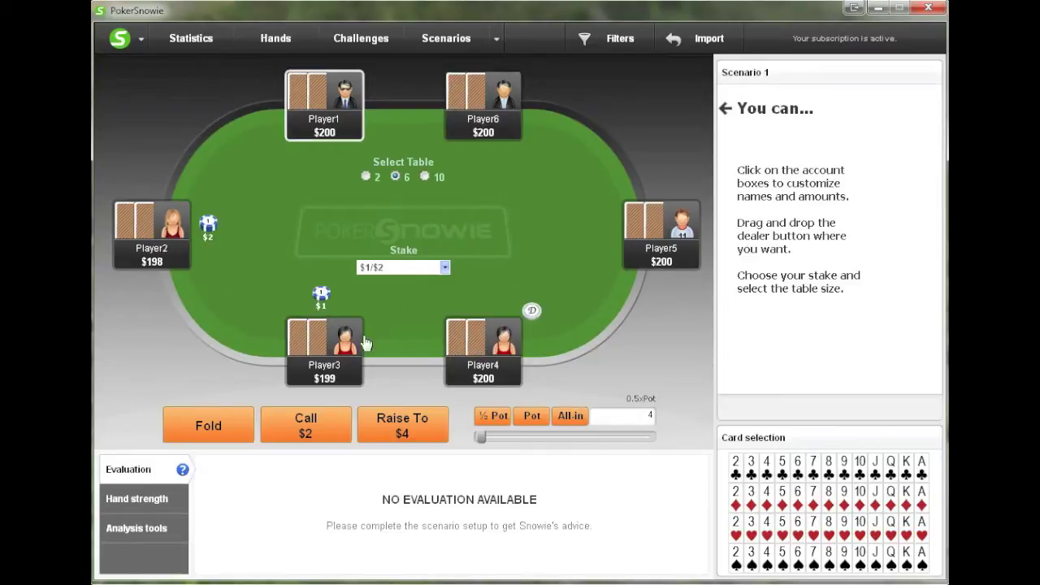
Rename Player3 to 'Hero'
{"action": "left_click", "coordinate": [339, 370]}
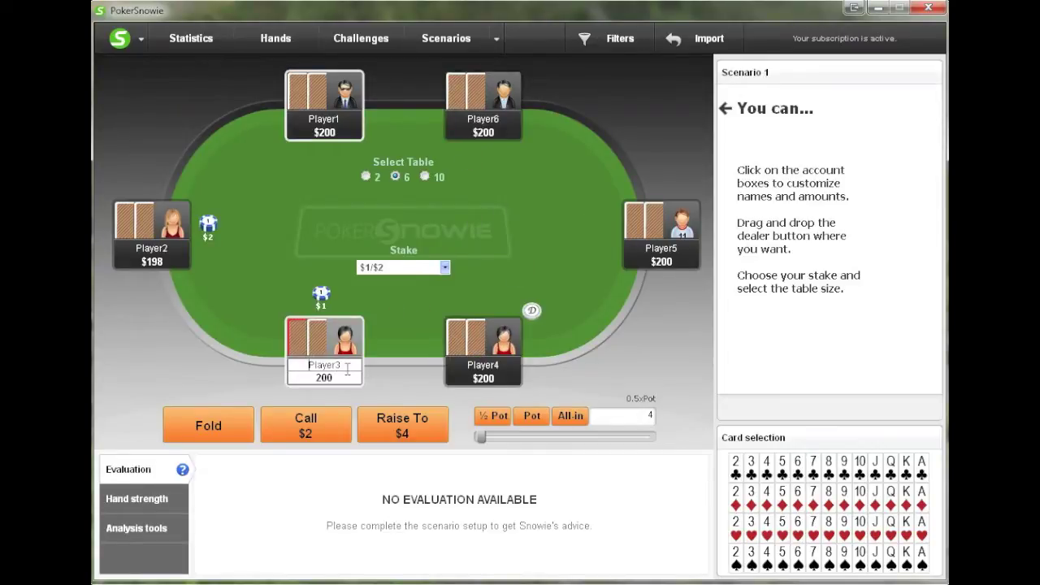
{"action": "double_click", "coordinate": [327, 365]}
{"action": "type", "text": "Hero"}
{"action": "left_click", "coordinate": [477, 378]}
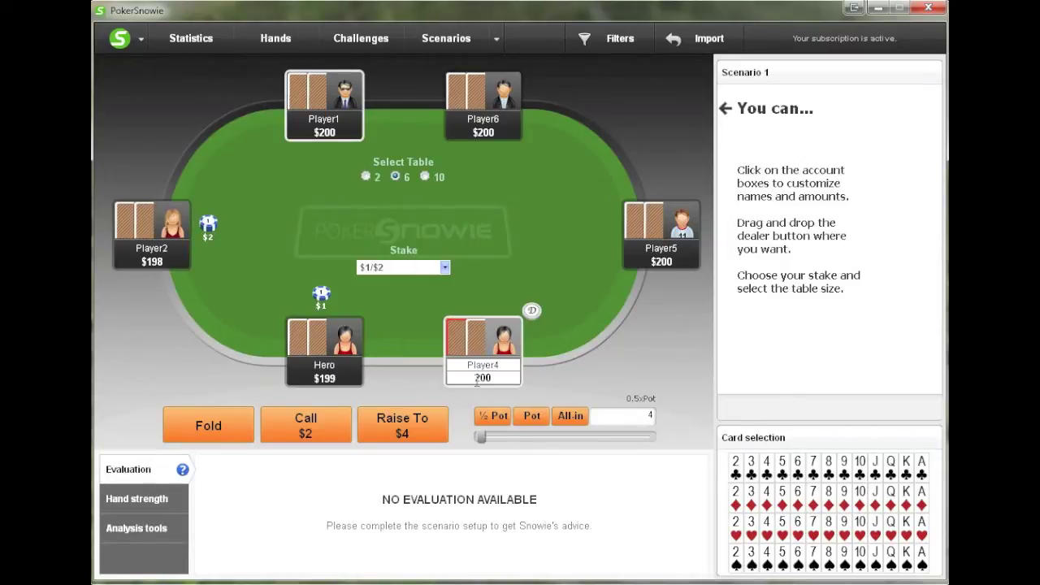
{"action": "left_click", "coordinate": [325, 379]}
{"action": "left_click", "coordinate": [571, 242]}
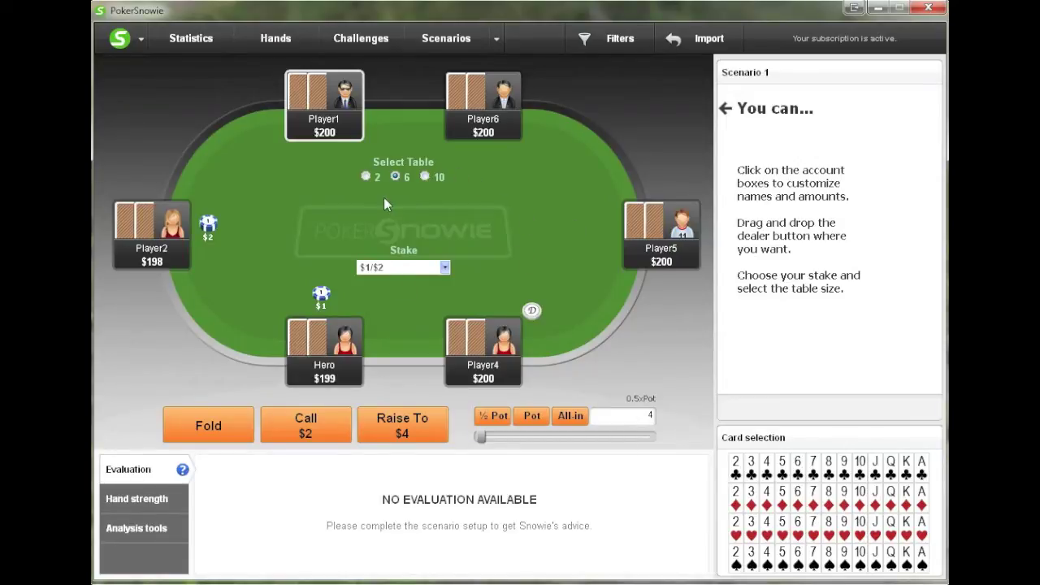
Give Hero the A♣ and Q♣, then have Player1 fold preflop
{"action": "left_click", "coordinate": [299, 342]}
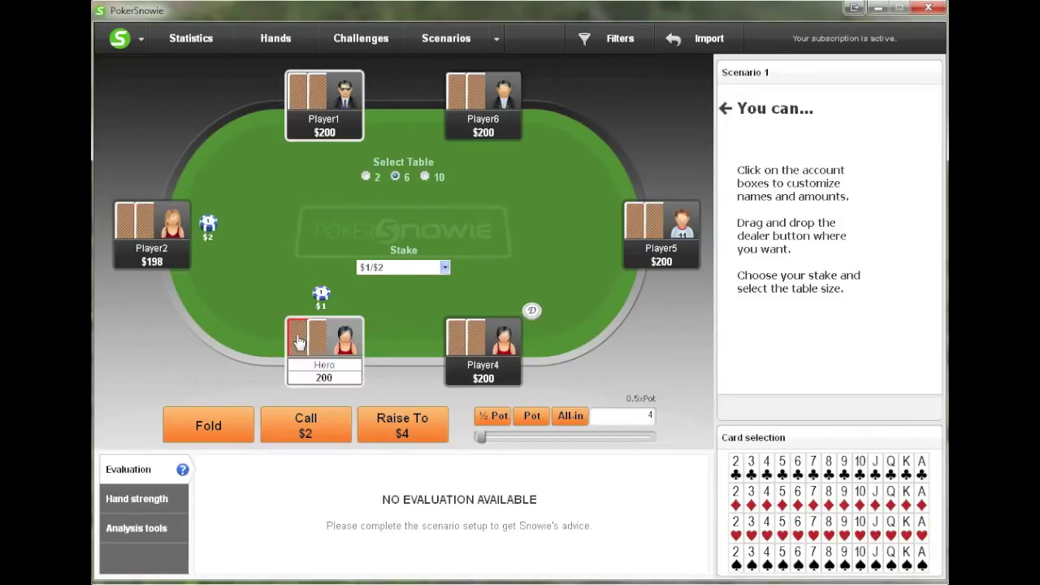
{"action": "left_click", "coordinate": [922, 480]}
{"action": "left_click", "coordinate": [892, 476]}
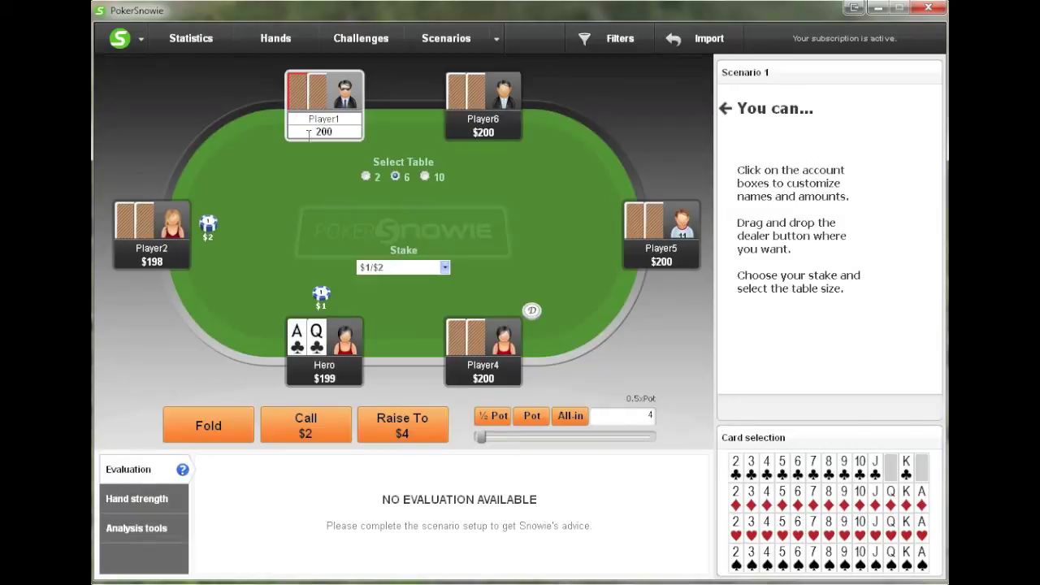
{"action": "left_click", "coordinate": [230, 429]}
Have Player6 fold, Player5 raise to $6, and Player4 fold
{"action": "left_click", "coordinate": [211, 426]}
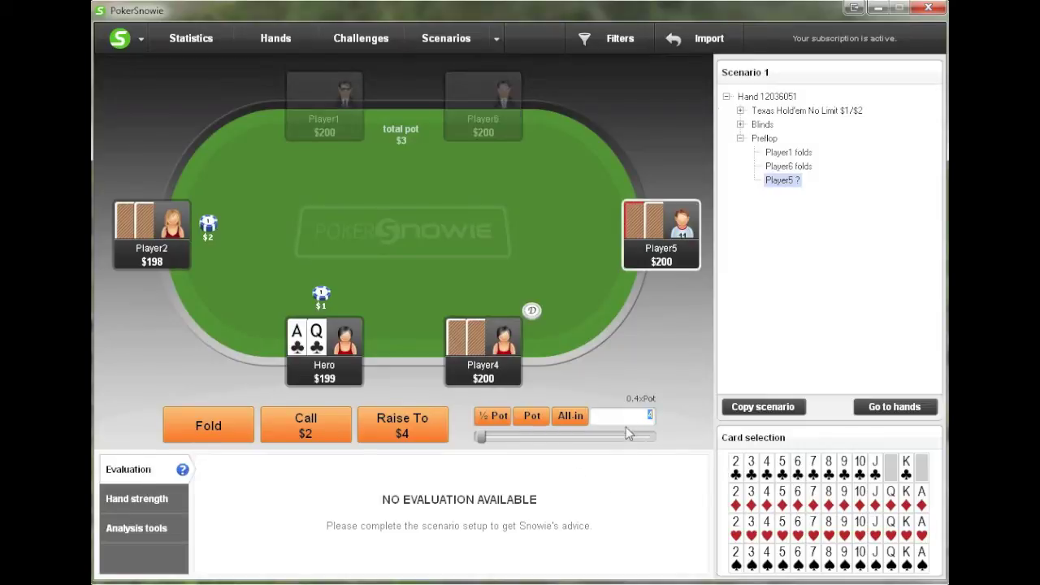
{"action": "double_click", "coordinate": [647, 415]}
{"action": "type", "text": "6"}
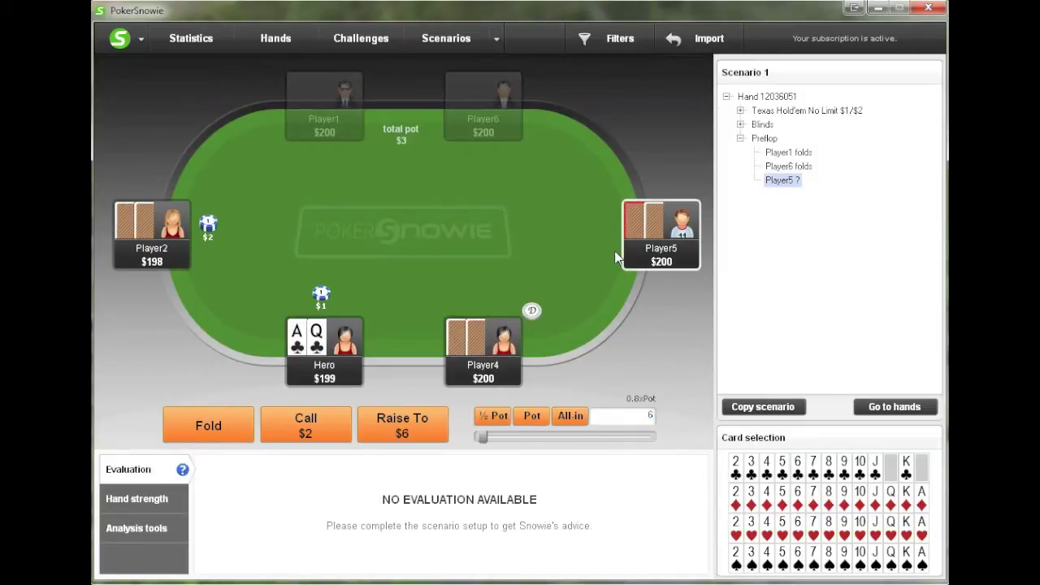
{"action": "left_click", "coordinate": [414, 426]}
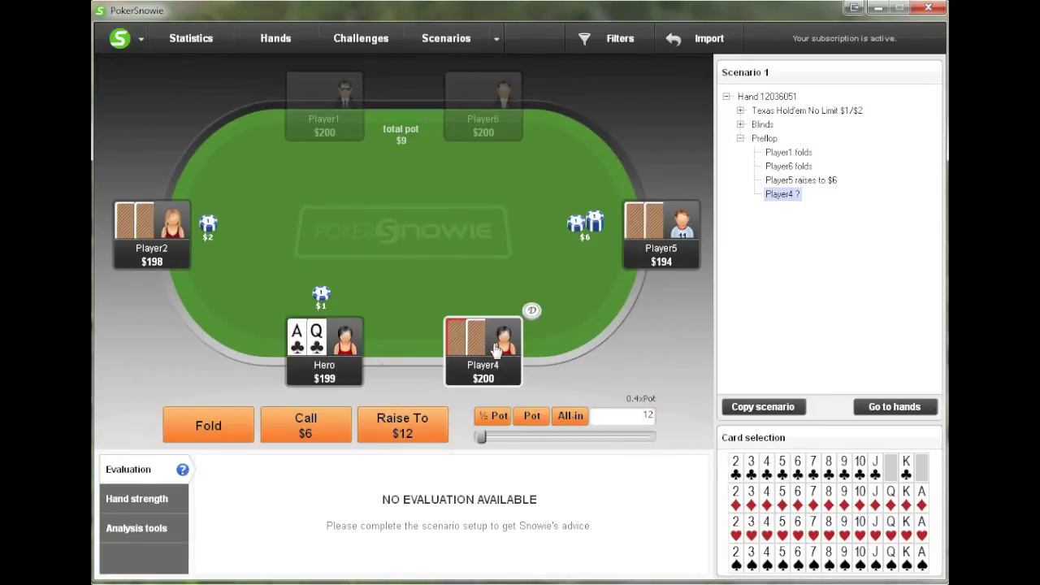
{"action": "left_click", "coordinate": [224, 426]}
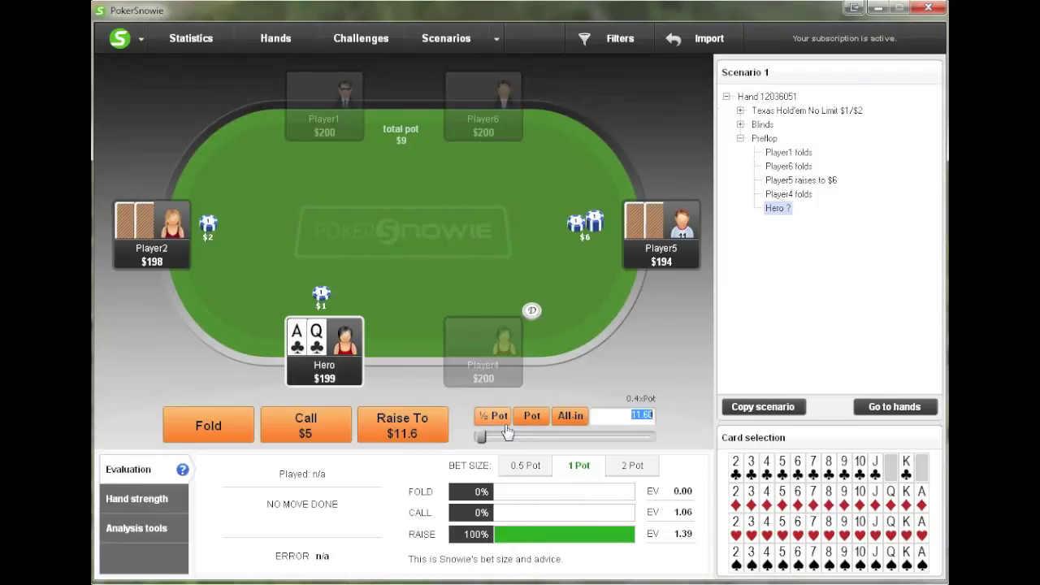
Have Hero re-raise pot-sized to $20 and Player2 fold
{"action": "left_click", "coordinate": [530, 417]}
{"action": "left_click", "coordinate": [410, 422]}
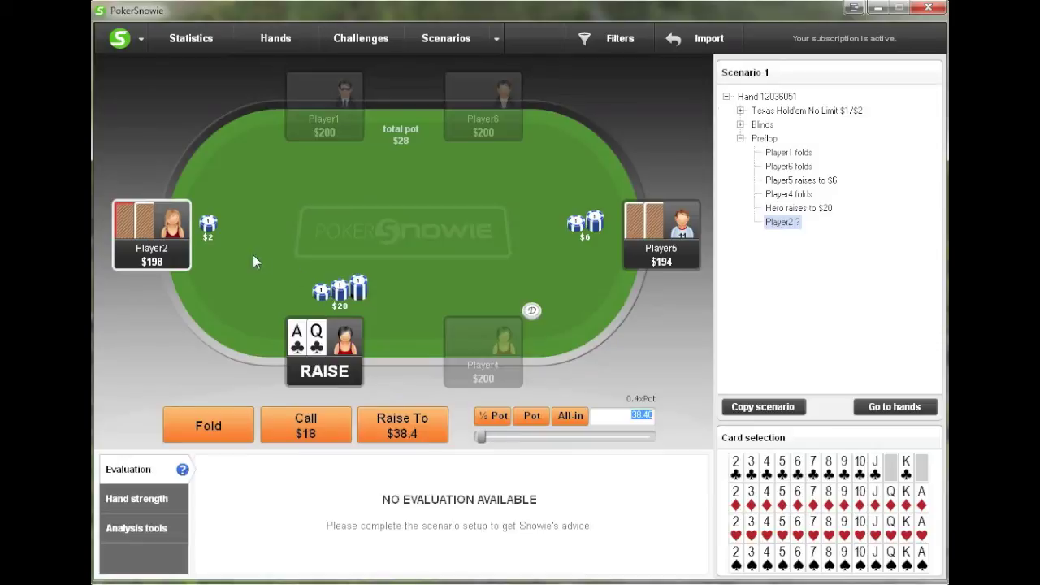
{"action": "left_click", "coordinate": [197, 425]}
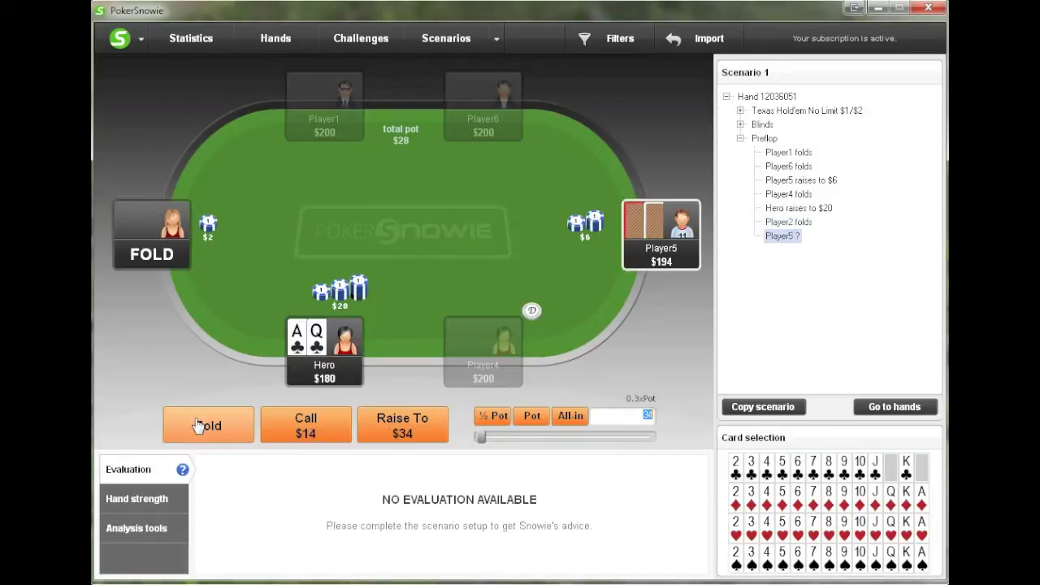
Have Player5 call and deal the A♦ 8♣ 2♠ flop
{"action": "left_click", "coordinate": [335, 427]}
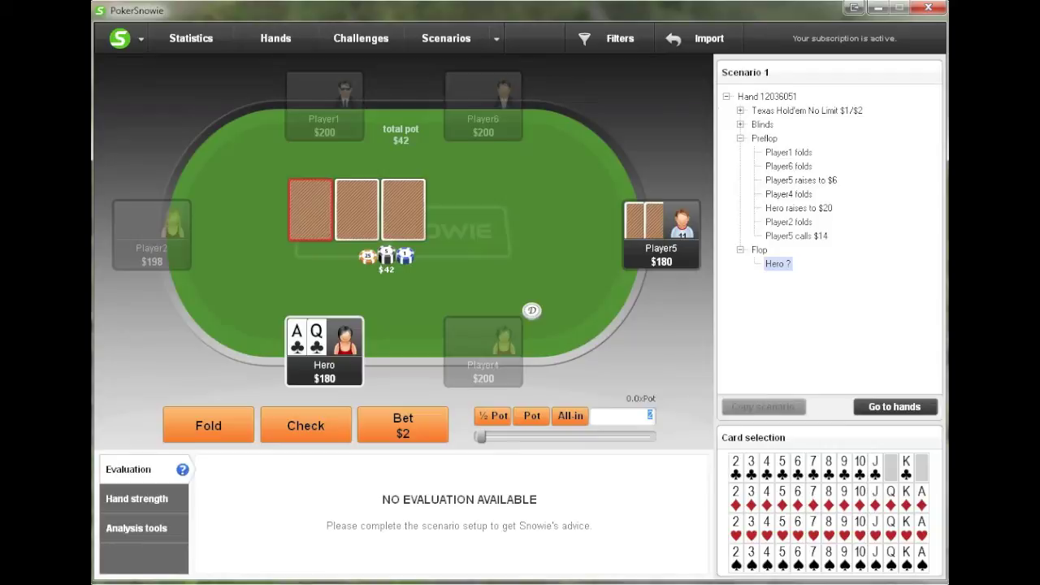
{"action": "left_click", "coordinate": [922, 499]}
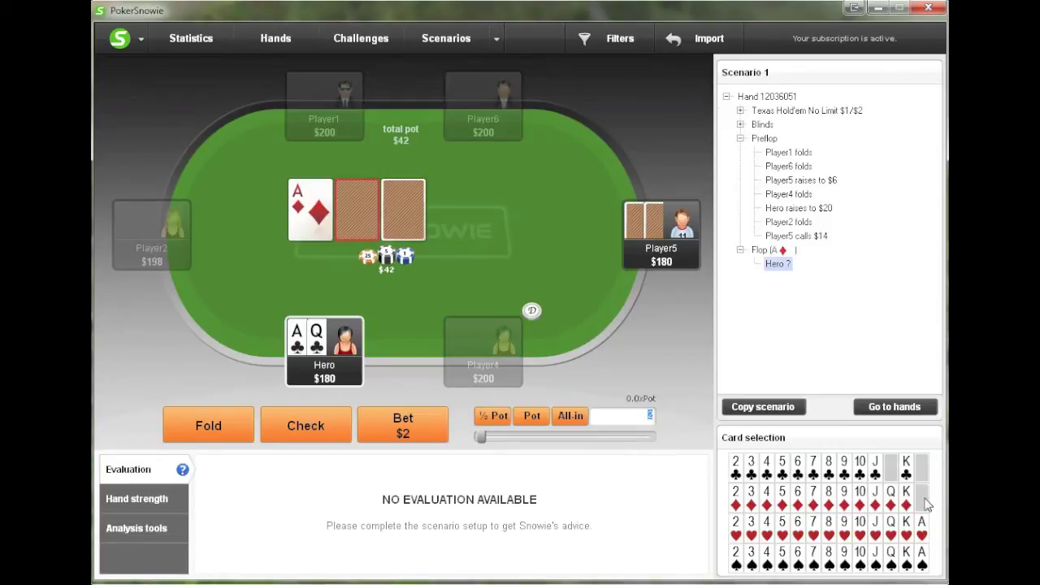
{"action": "left_click", "coordinate": [830, 468]}
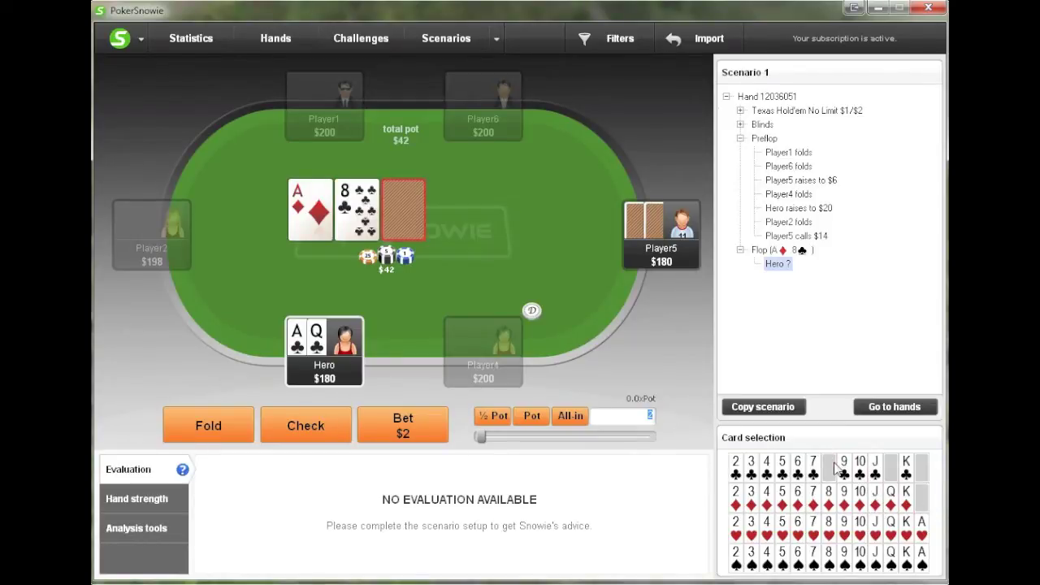
{"action": "left_click", "coordinate": [736, 560]}
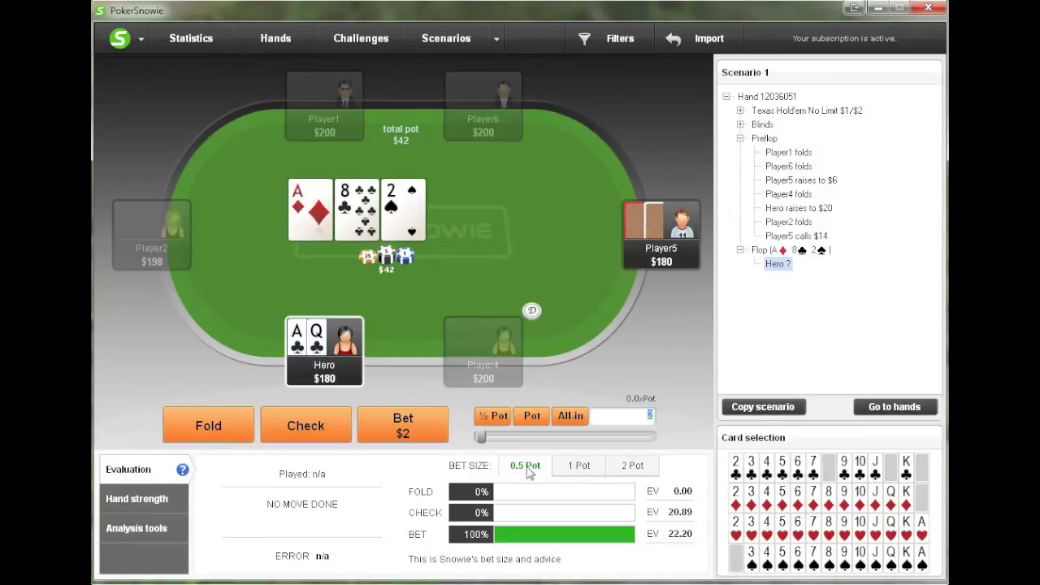
Compare 2, 1 and 0.5 pot advice, then Hero bets half-pot $21 and Player5 calls
{"action": "left_click", "coordinate": [615, 472]}
{"action": "left_click", "coordinate": [585, 470]}
{"action": "left_click", "coordinate": [528, 468]}
{"action": "left_click", "coordinate": [497, 417]}
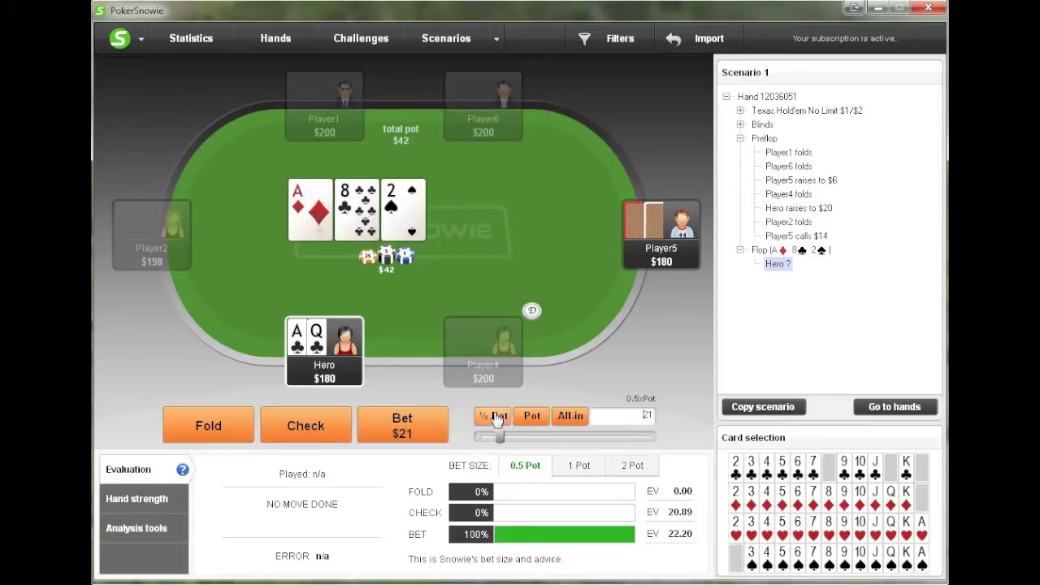
{"action": "left_click", "coordinate": [422, 432]}
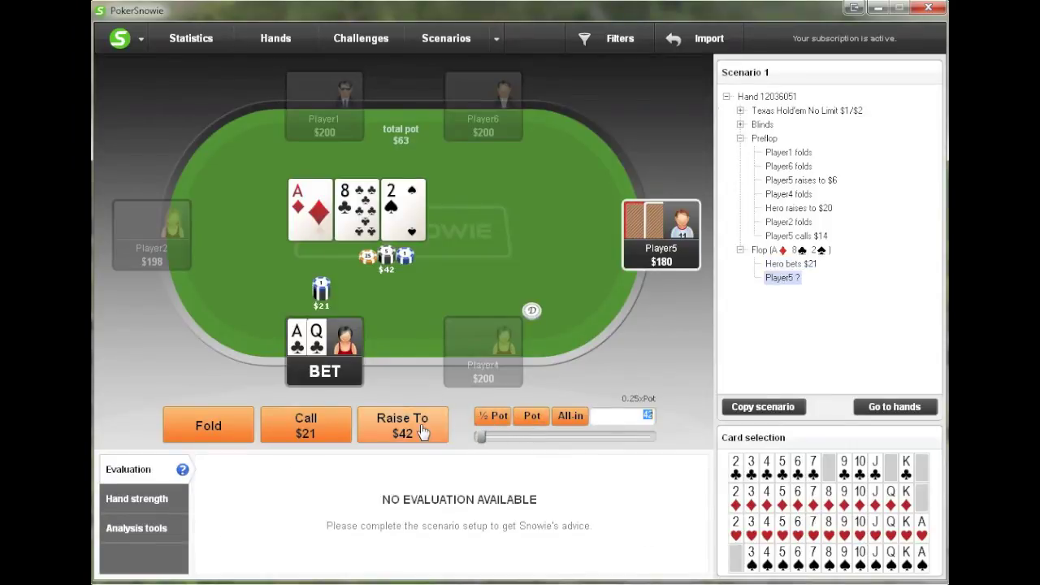
{"action": "left_click", "coordinate": [324, 423]}
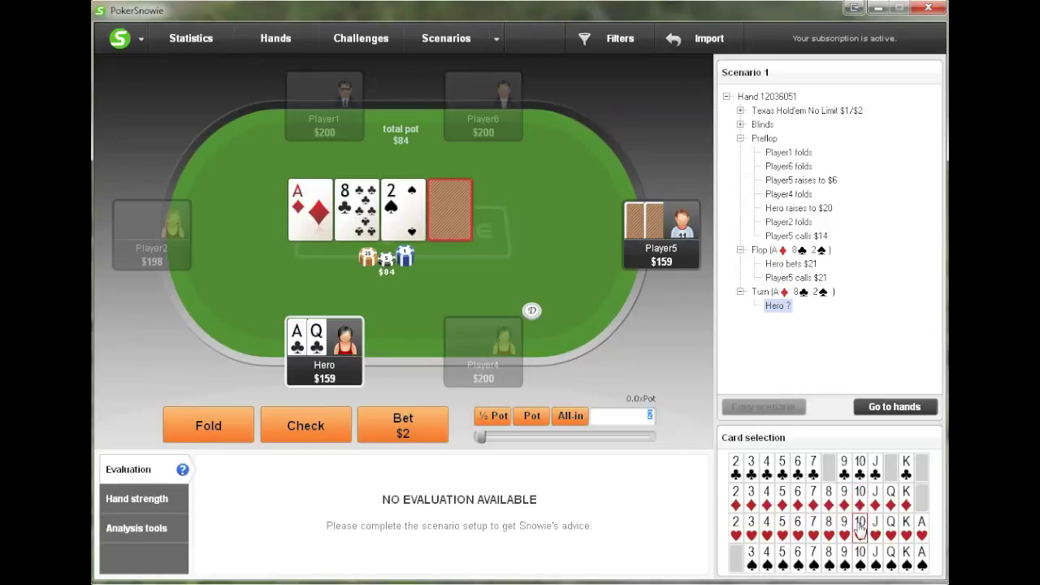
Deal the 10♥ turn; Hero checks, Player5 bets half-pot $42, and Hero calls
{"action": "left_click", "coordinate": [860, 528]}
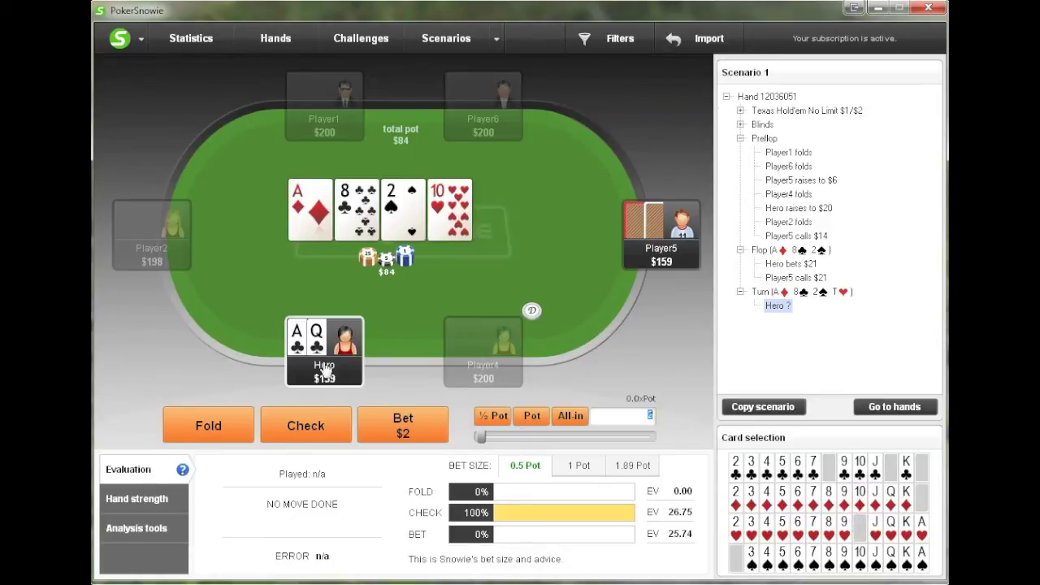
{"action": "left_click", "coordinate": [317, 426]}
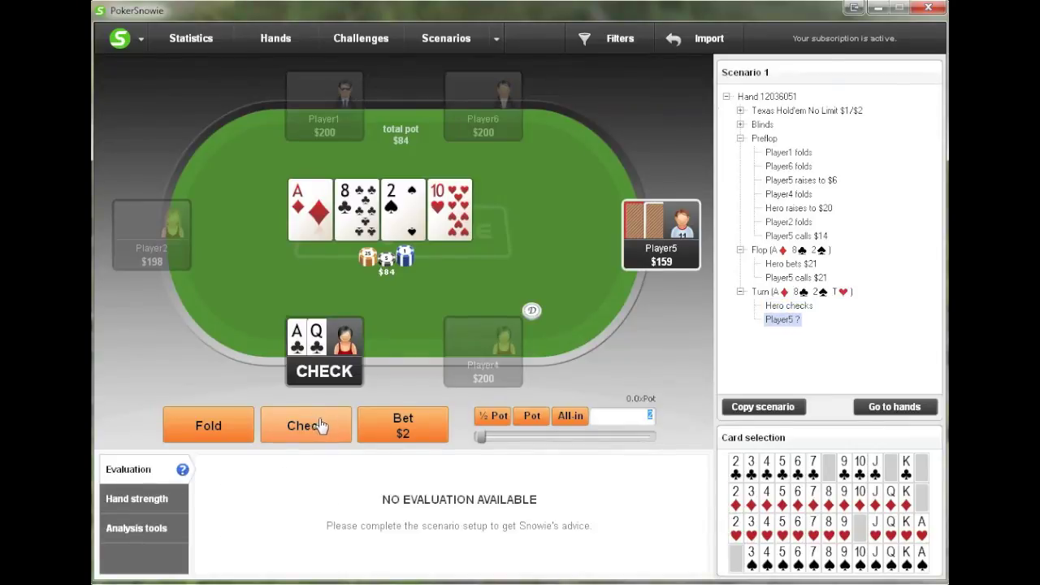
{"action": "left_click", "coordinate": [491, 416]}
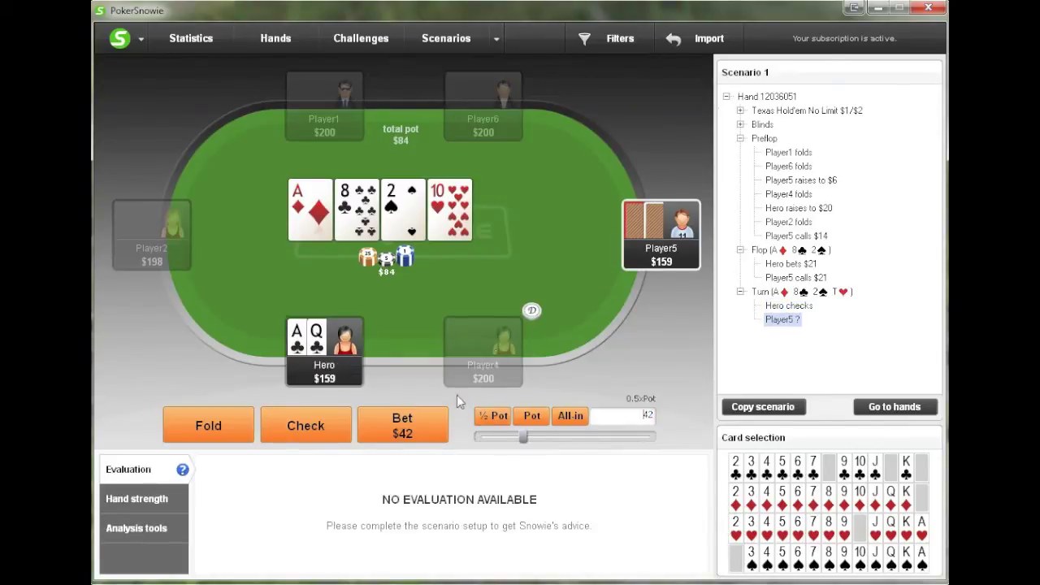
{"action": "left_click", "coordinate": [399, 426]}
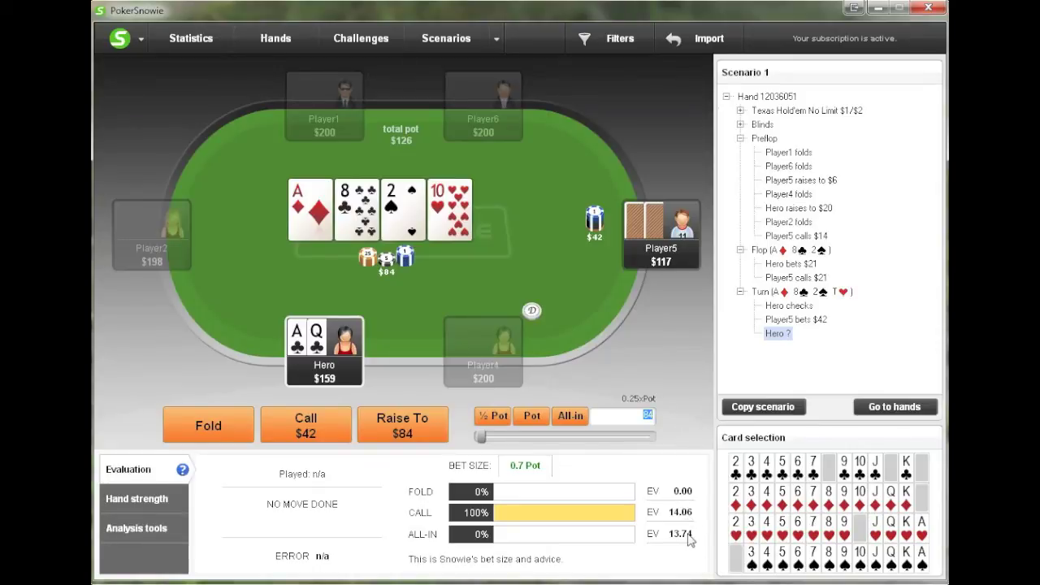
{"action": "left_click", "coordinate": [321, 432]}
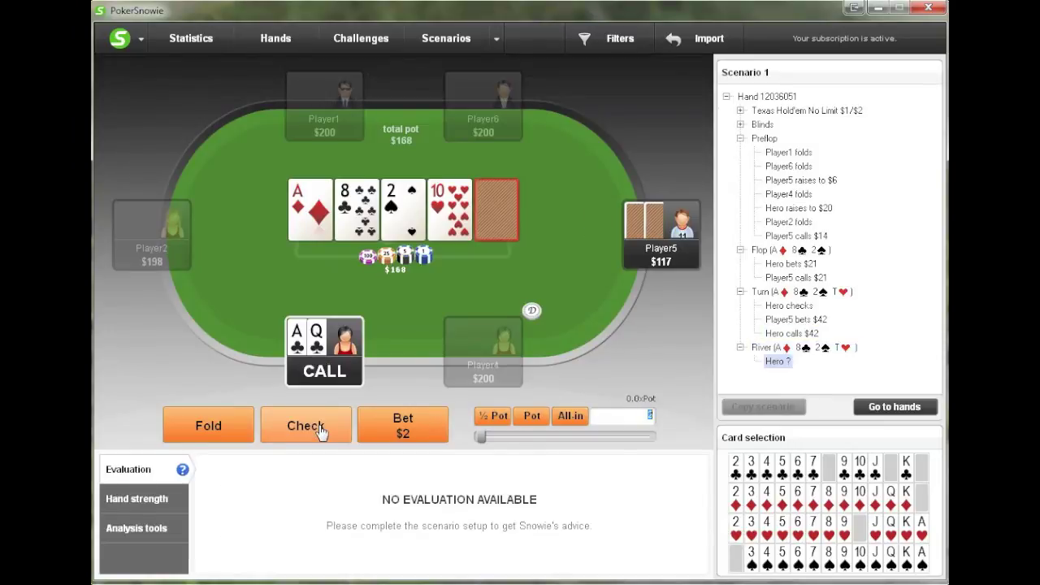
Deal the J♣ river; Hero checks and Player5 goes all-in for $117
{"action": "left_click", "coordinate": [875, 468]}
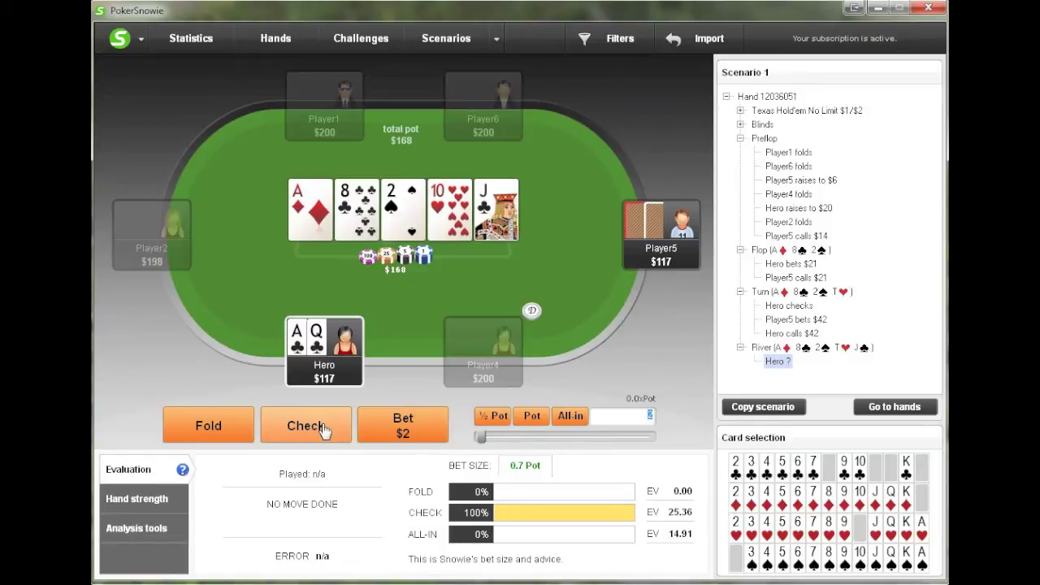
{"action": "left_click", "coordinate": [323, 429]}
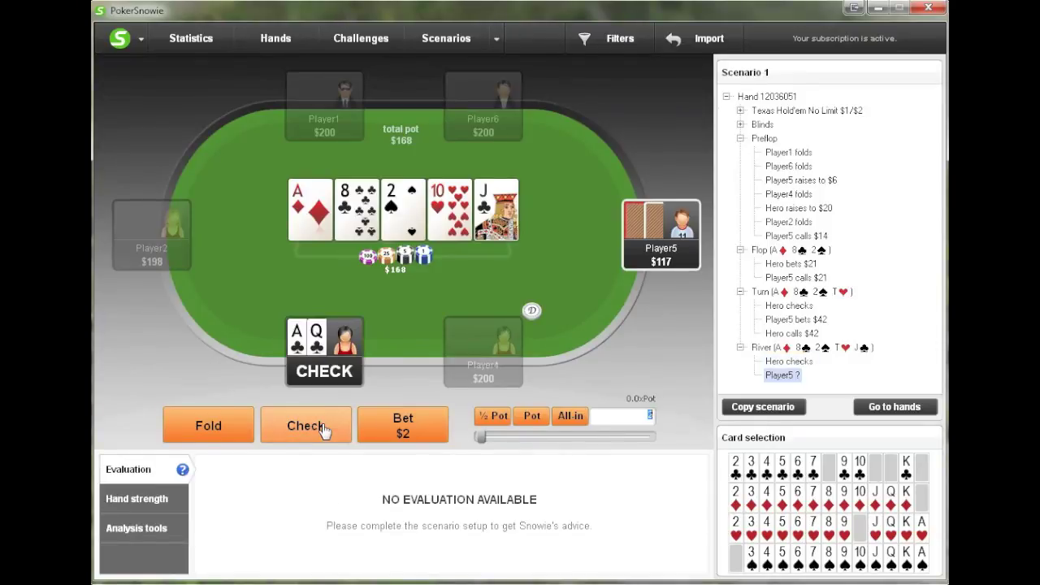
{"action": "left_click", "coordinate": [572, 421]}
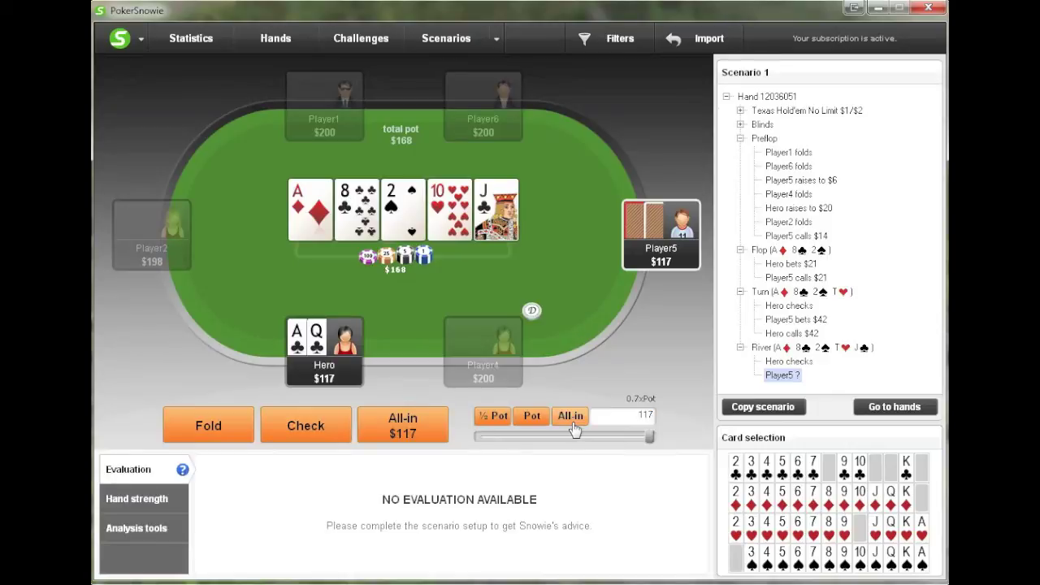
{"action": "left_click", "coordinate": [419, 427]}
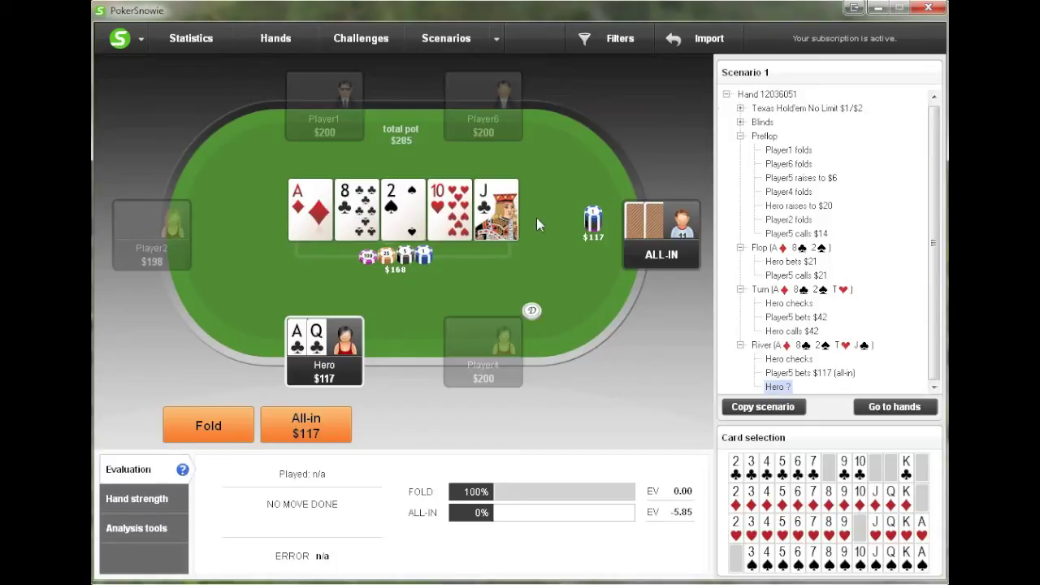
Replace Hero's Q♣ with the Q♦, after briefly trying the J♦
{"action": "left_click", "coordinate": [319, 345]}
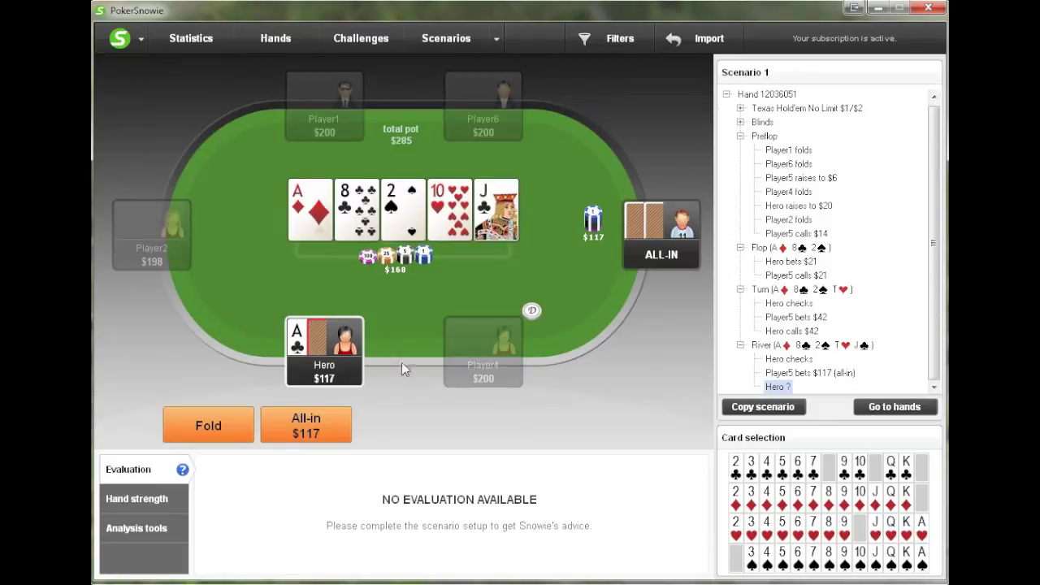
{"action": "left_click", "coordinate": [876, 498]}
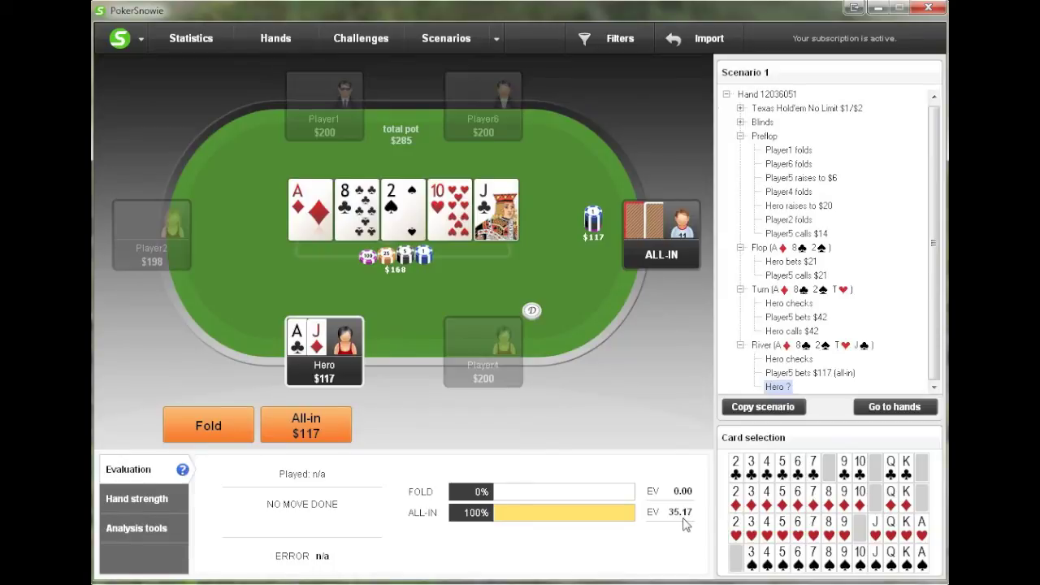
{"action": "left_click", "coordinate": [316, 335]}
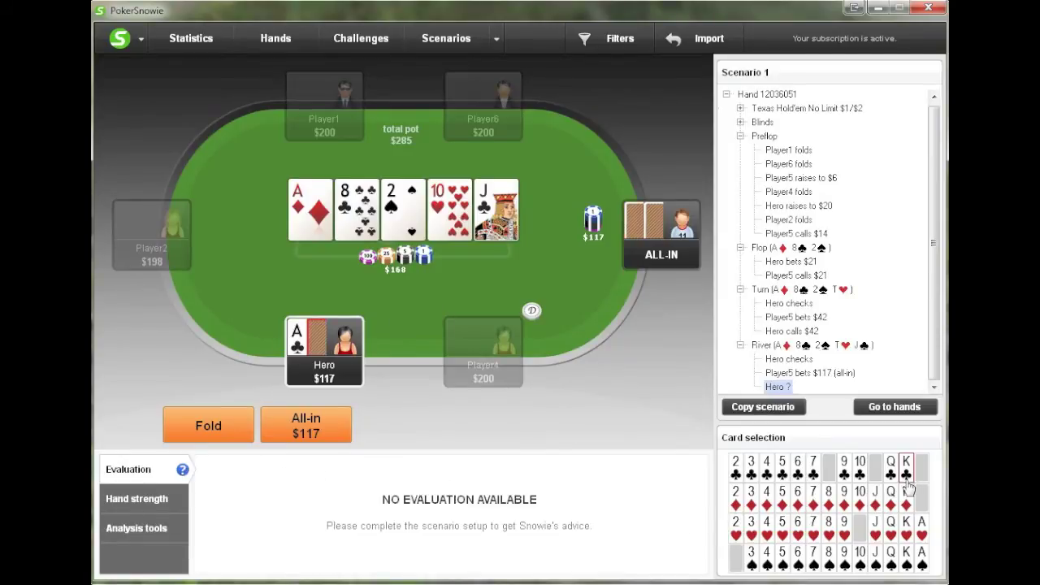
{"action": "left_click", "coordinate": [891, 497]}
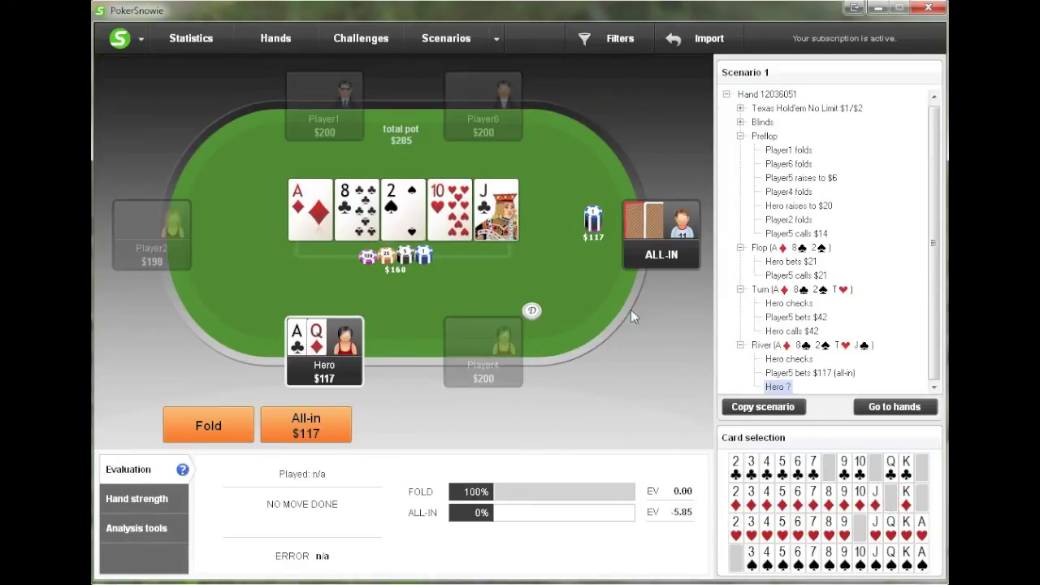
Change the river card from the J♣ to the 2♣
{"action": "left_click", "coordinate": [498, 225]}
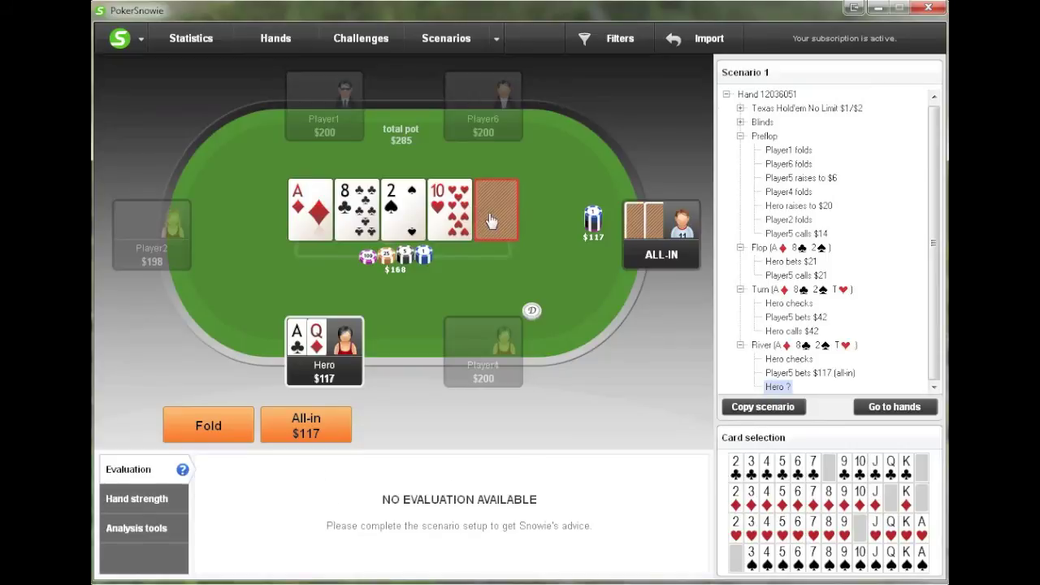
{"action": "left_click", "coordinate": [735, 471]}
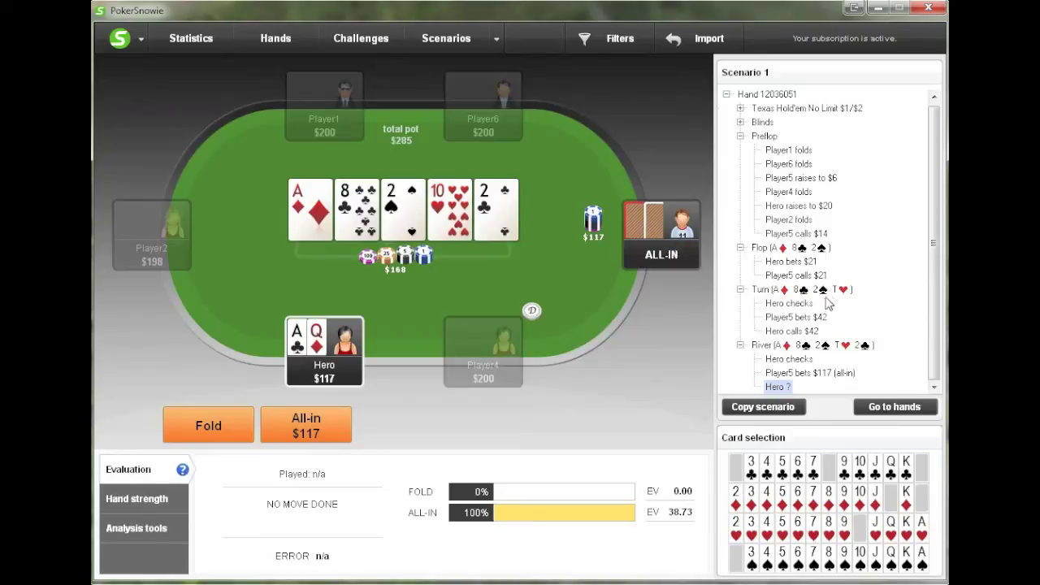
{"action": "left_click", "coordinate": [933, 195]}
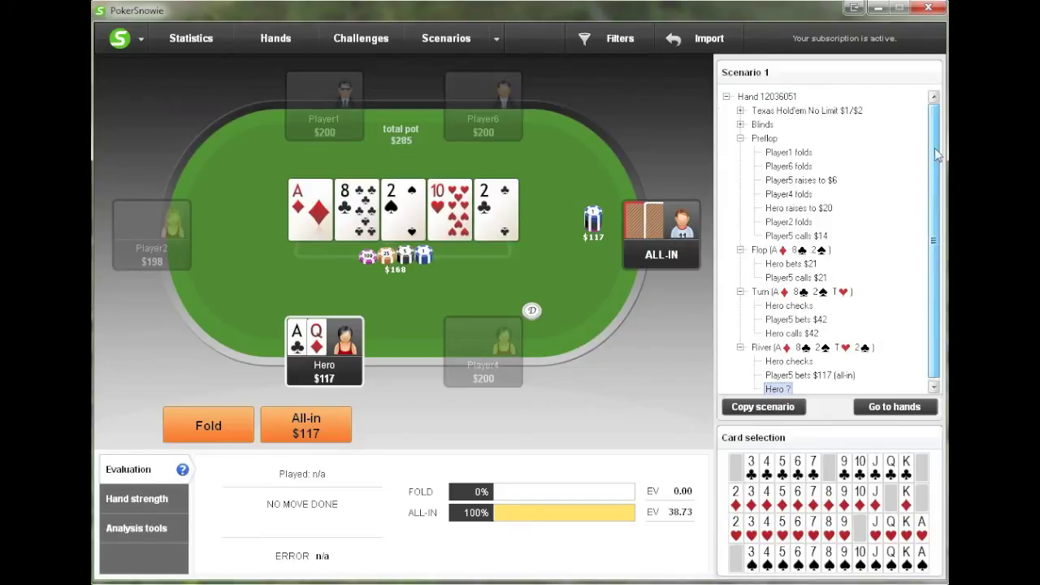
Copy the hand from Hero's turn check into a new Scenario 2
{"action": "left_click", "coordinate": [786, 305]}
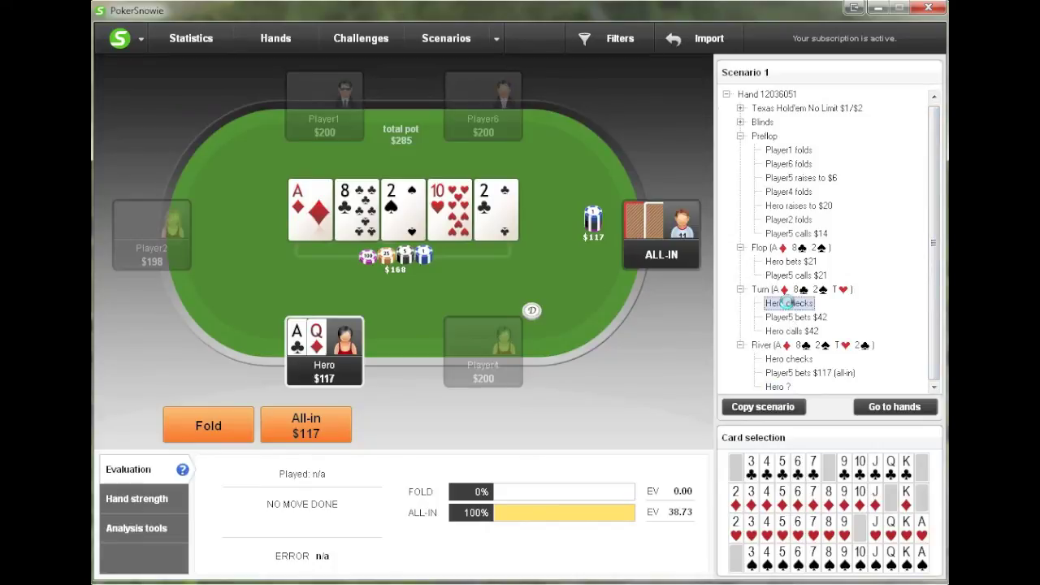
{"action": "right_click", "coordinate": [783, 306]}
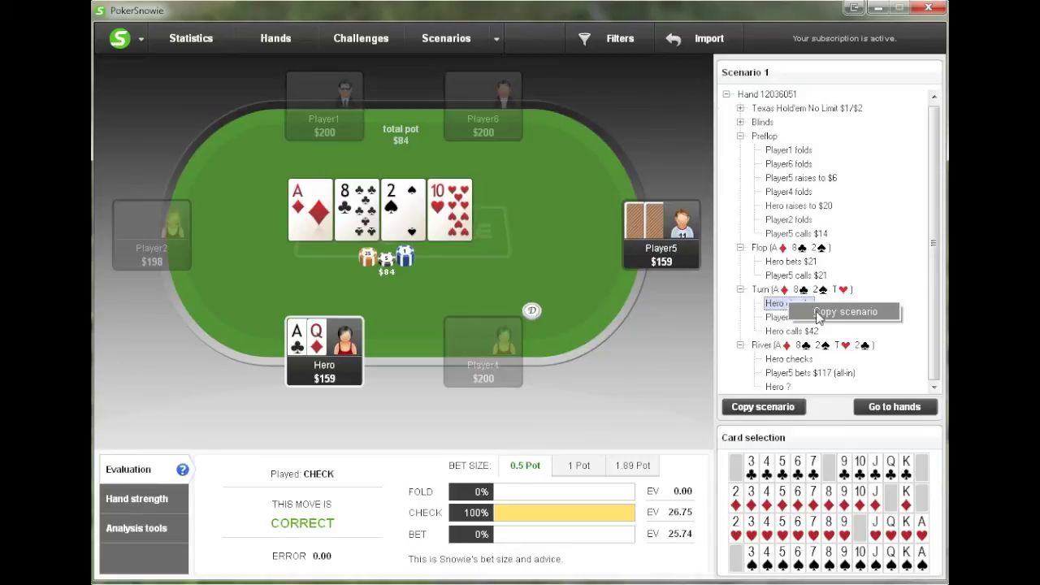
{"action": "left_click", "coordinate": [845, 311]}
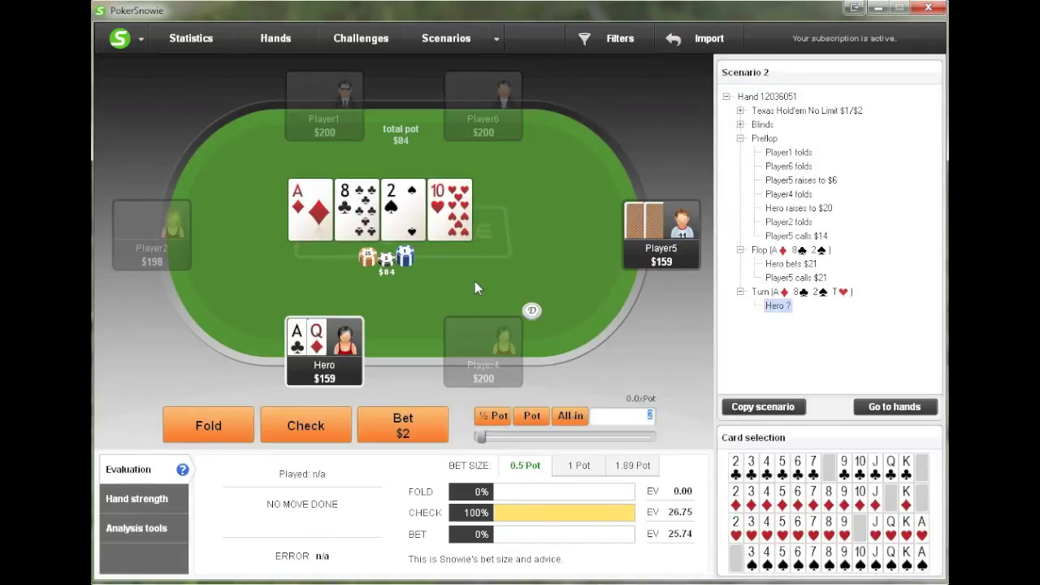
Have Hero bet half-pot $42 on the turn, then view Scenario 1 and return to Scenario 2
{"action": "left_click", "coordinate": [492, 416]}
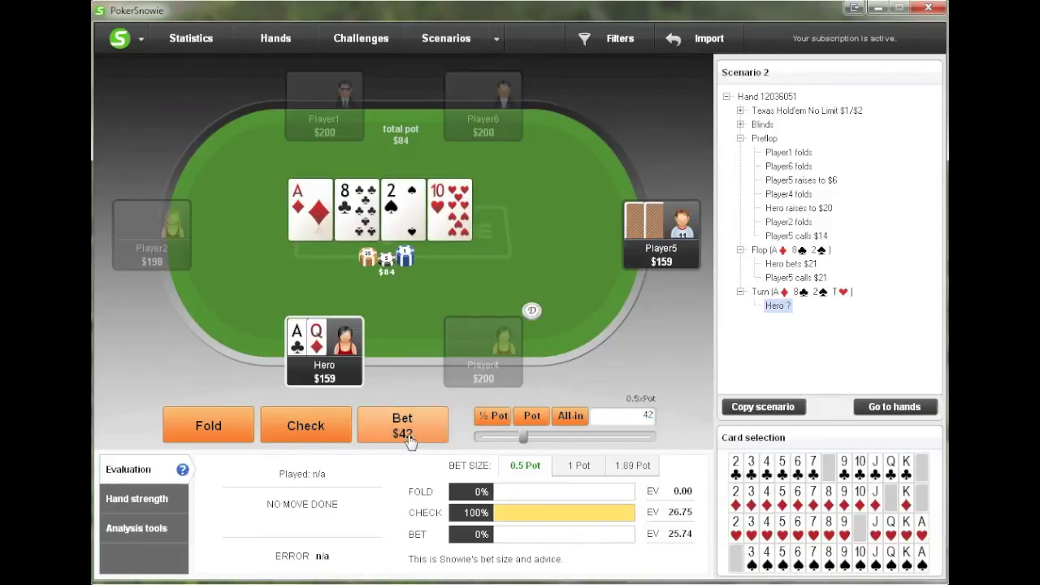
{"action": "left_click", "coordinate": [409, 440]}
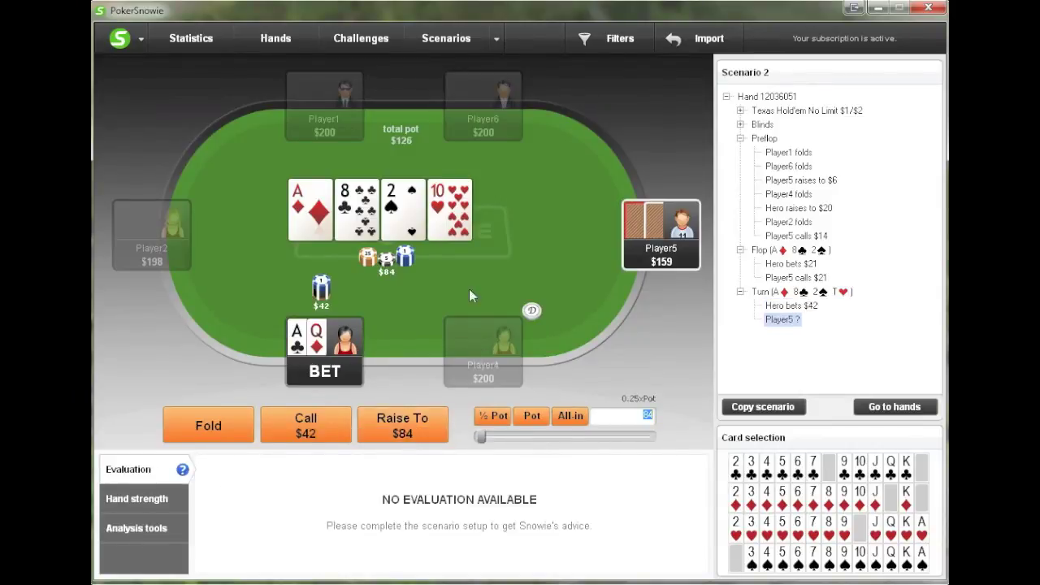
{"action": "left_click", "coordinate": [497, 39]}
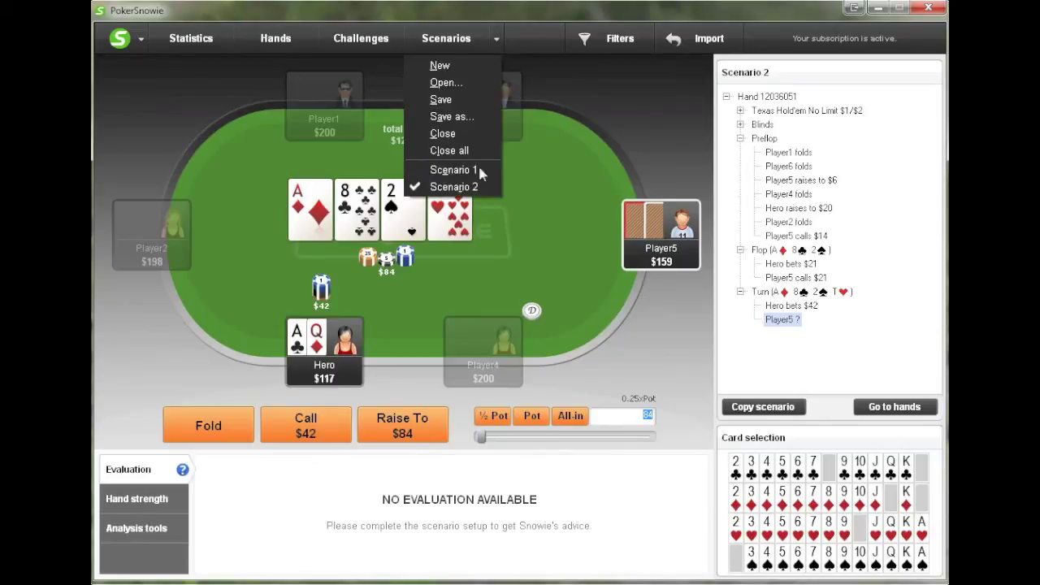
{"action": "left_click", "coordinate": [454, 169]}
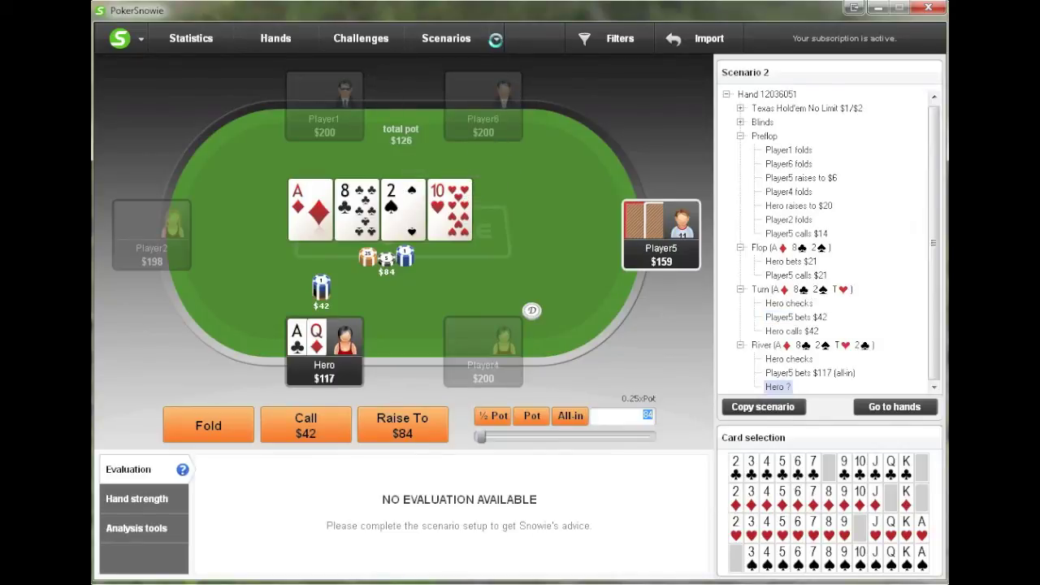
{"action": "left_click", "coordinate": [497, 40]}
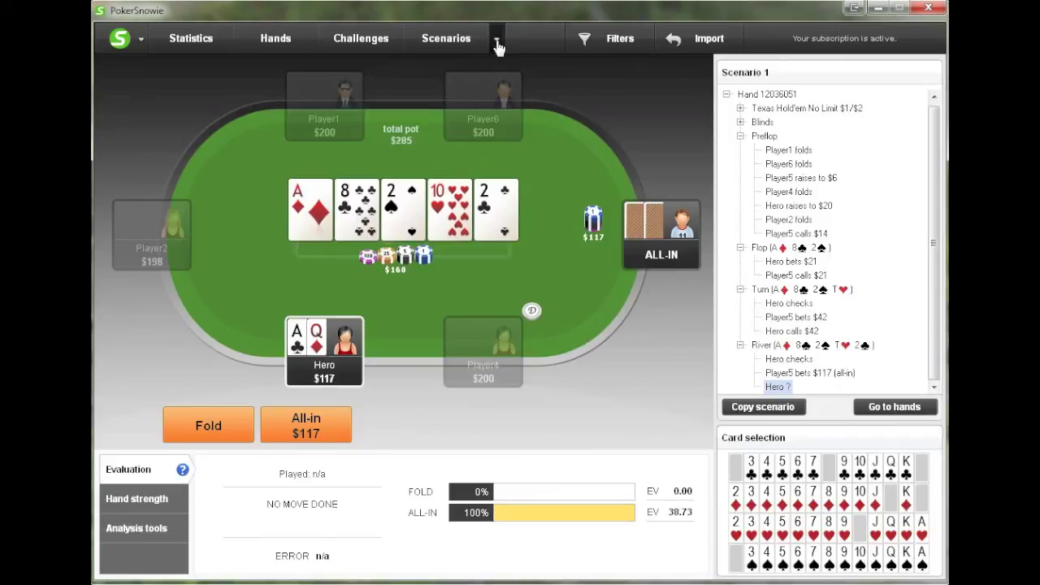
{"action": "left_click", "coordinate": [460, 187]}
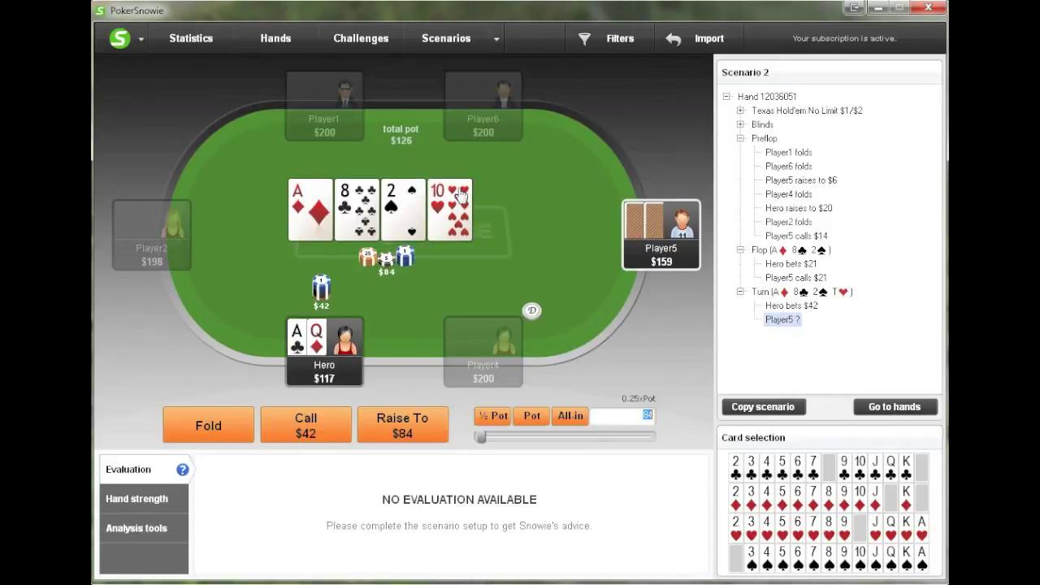